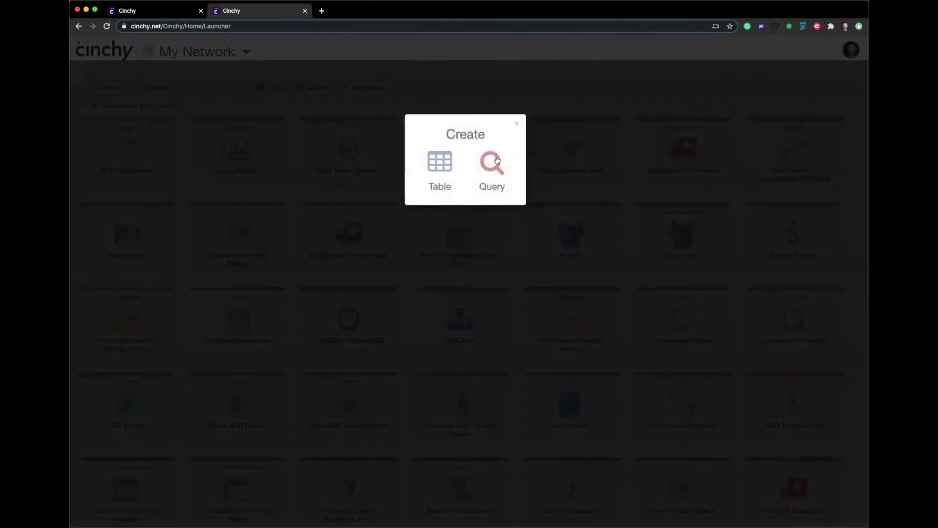
Start a new query with the Operations Invoice Details table in the FROM clause.
left_click(497, 160)
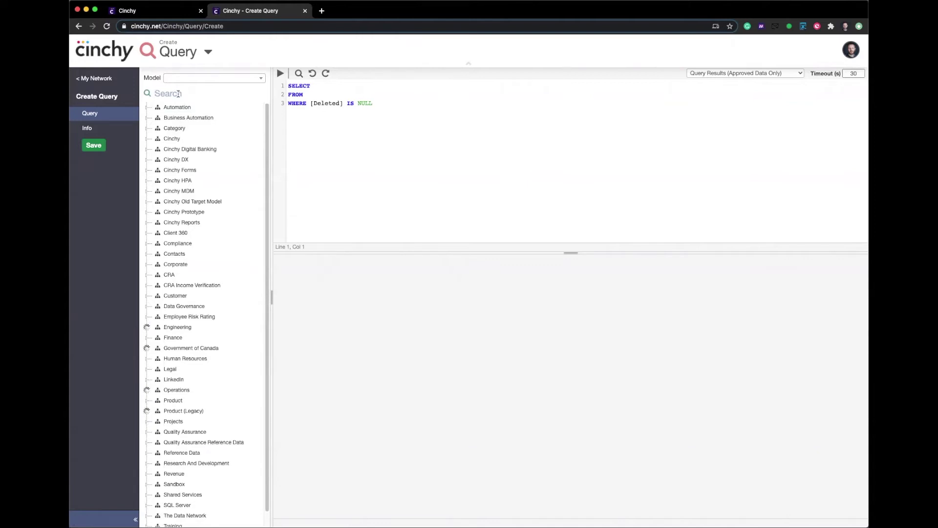
left_click(178, 93)
type("invoice de")
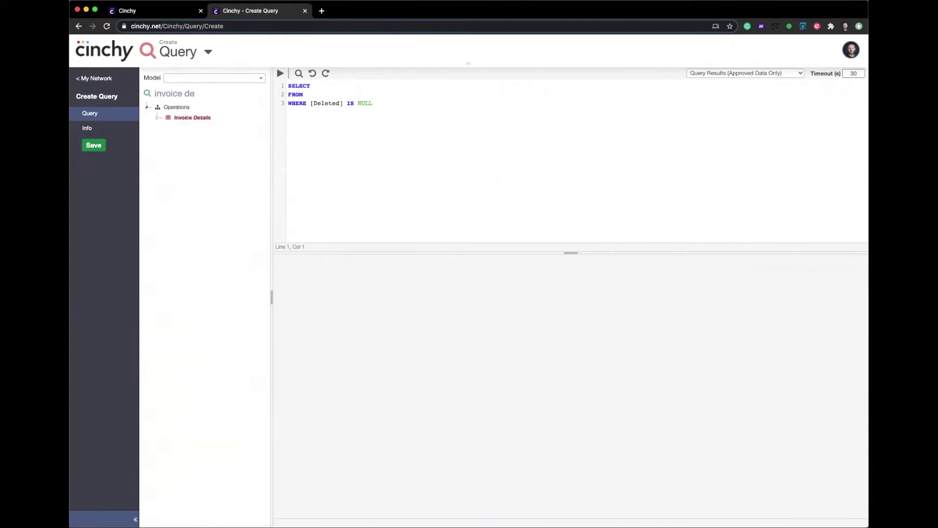
left_click(157, 118)
left_click_drag(191, 117, 315, 94)
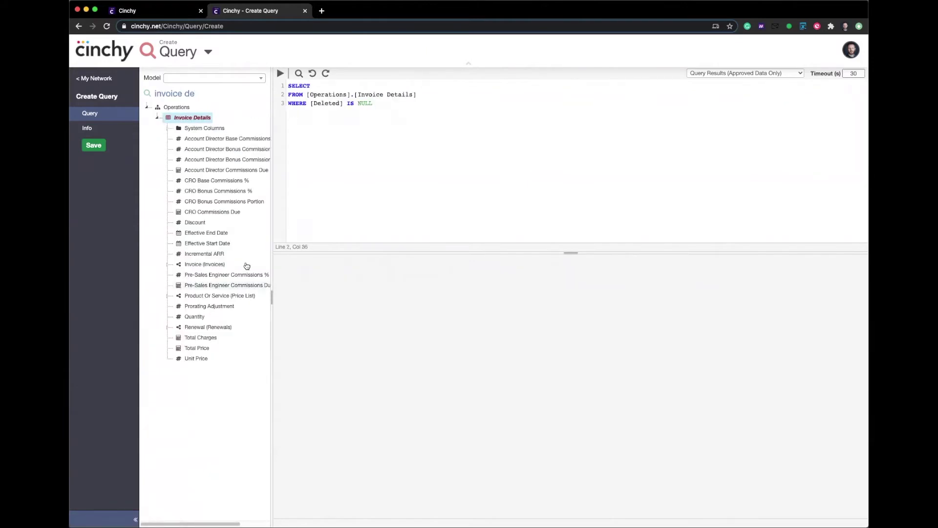
Add the Product Or Service and Total Charges columns to the SELECT list.
left_click(209, 297)
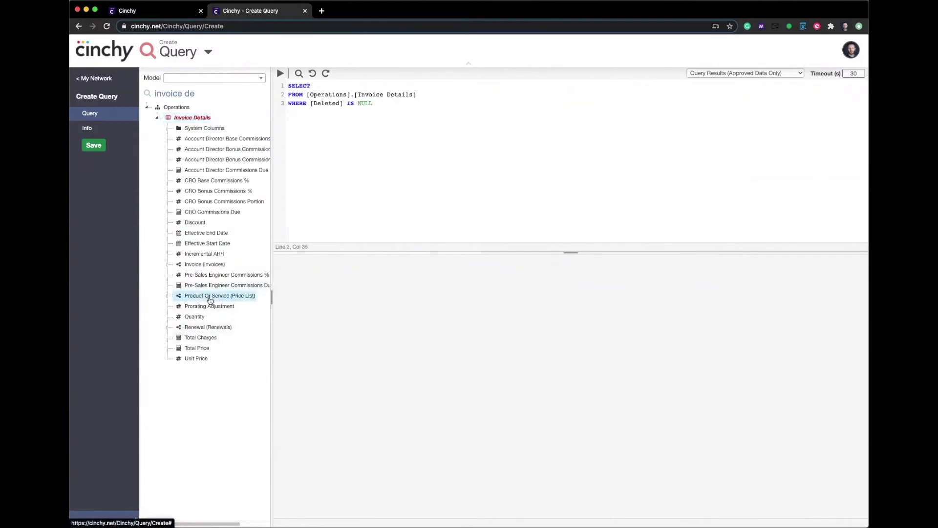
left_click(206, 338, "ctrl")
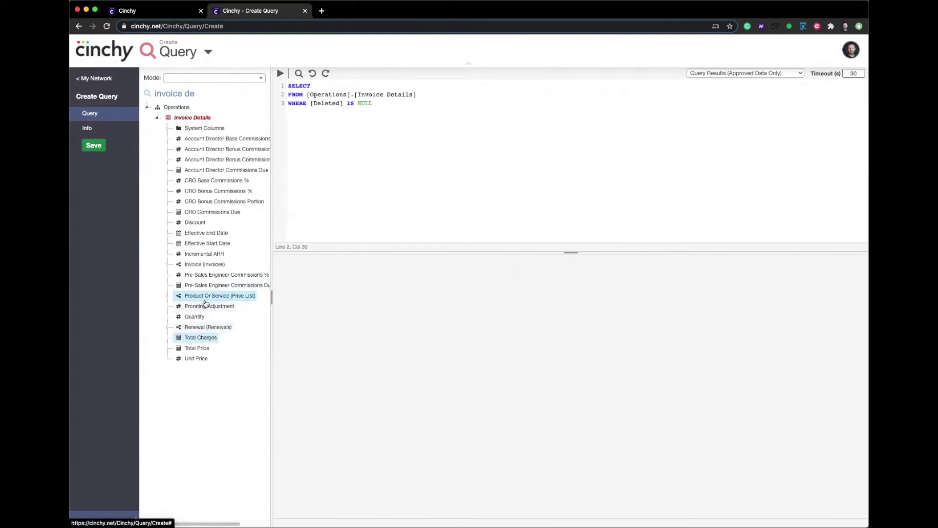
left_click_drag(205, 298, 322, 86)
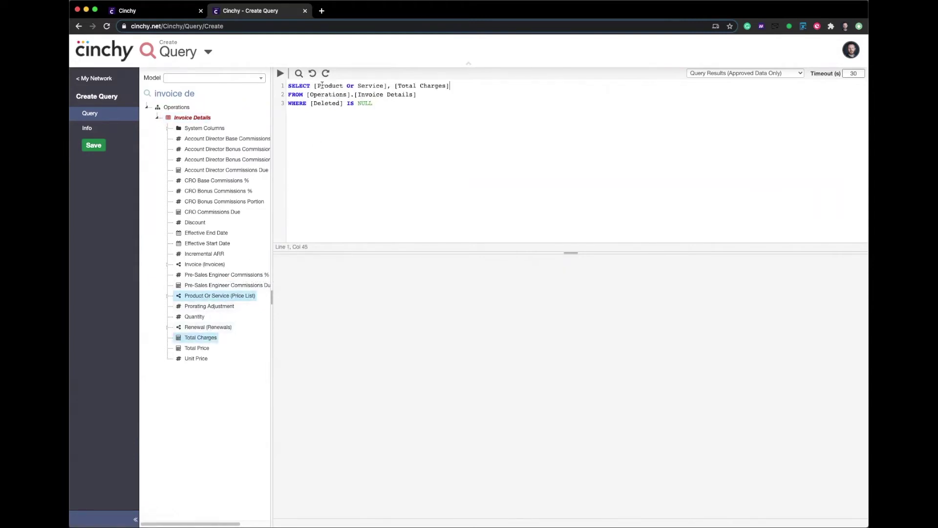
On a new SELECT line, drill through the Invoice link into Order Forms and then Customer.
key("Return")
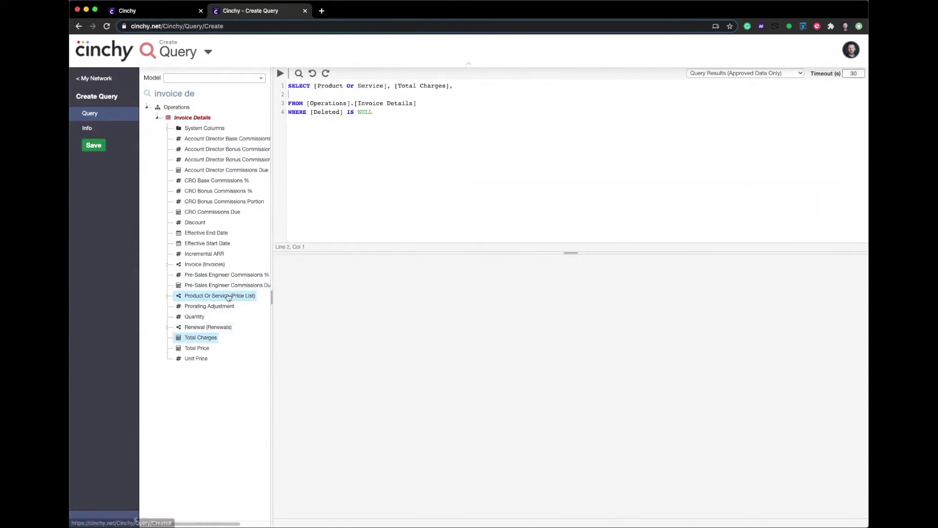
left_click(176, 264)
left_click(167, 265)
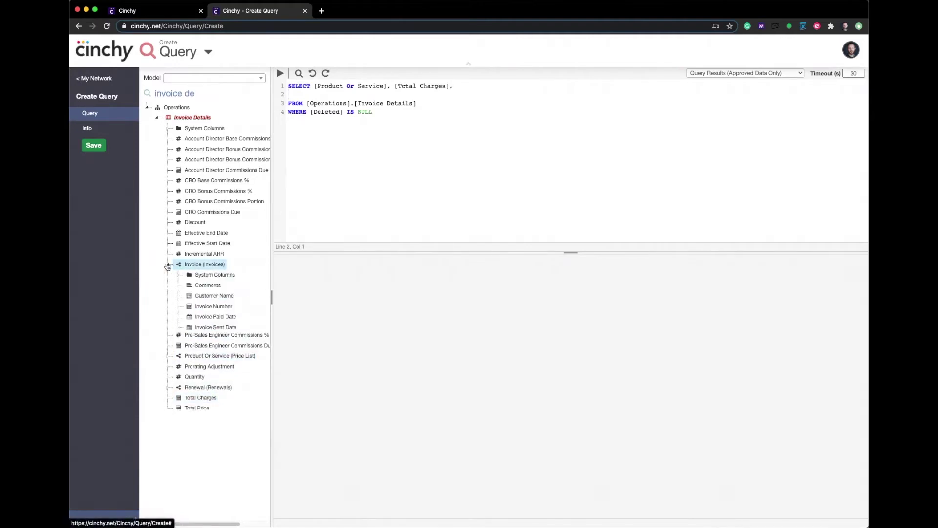
left_click(179, 338)
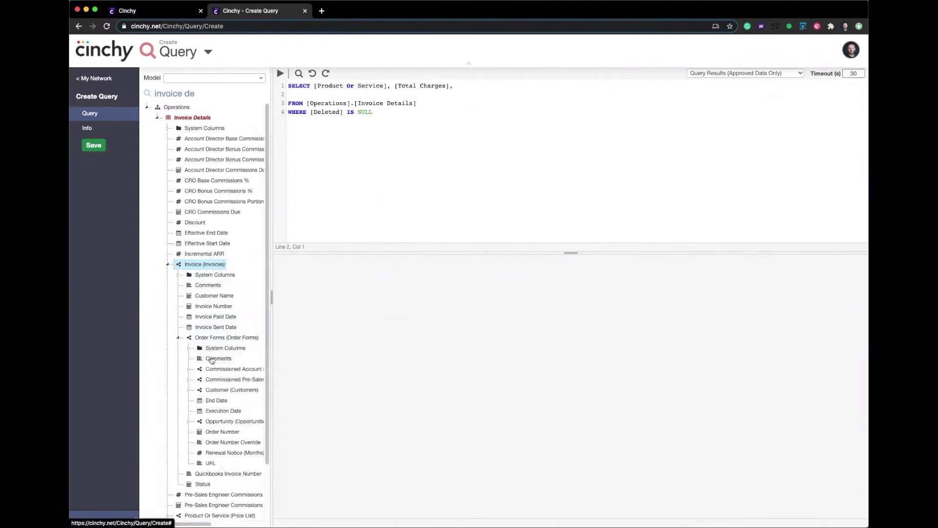
left_click(187, 390)
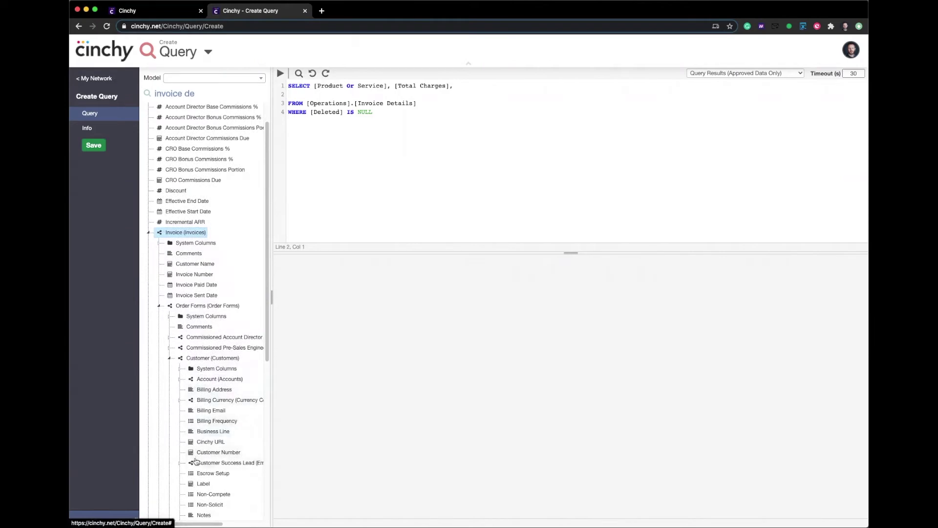
scroll(193, 464, "down", 2)
scroll(192, 470, "down", 4)
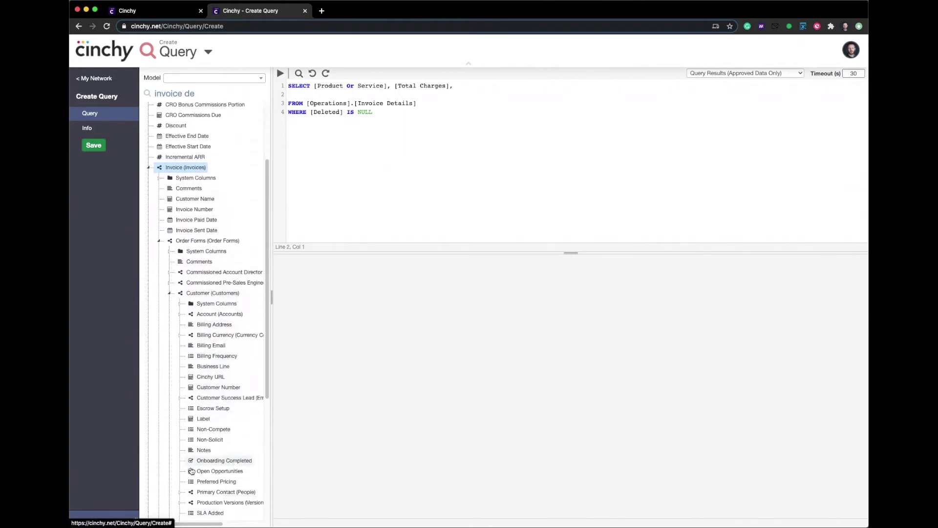
Add Person Personality via Primary Contact, Company and Account Director, run the query (110 rows), then open Info.
left_click(181, 458)
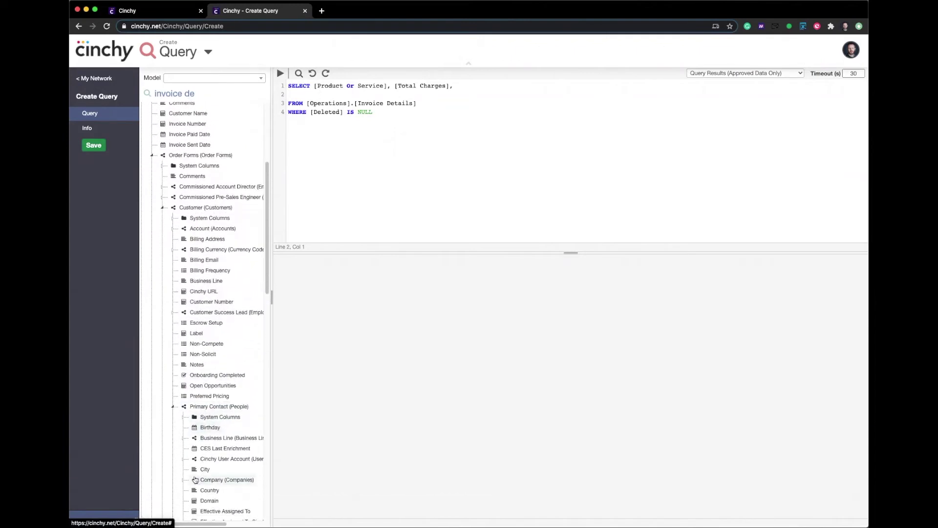
left_click(185, 481)
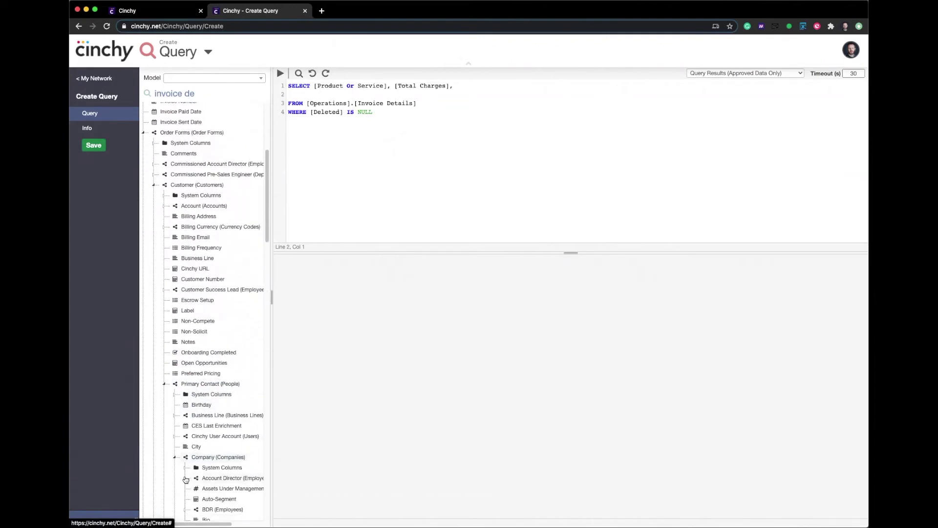
left_click(185, 478)
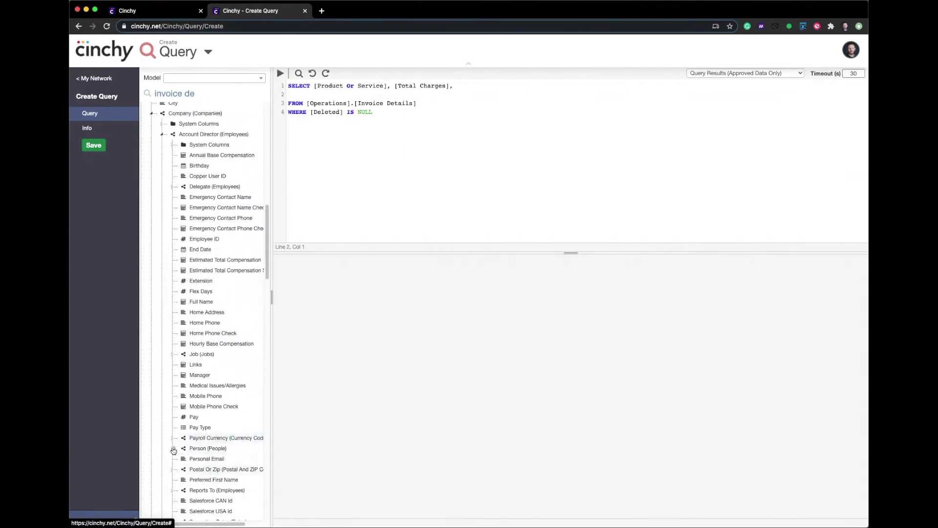
left_click(173, 449)
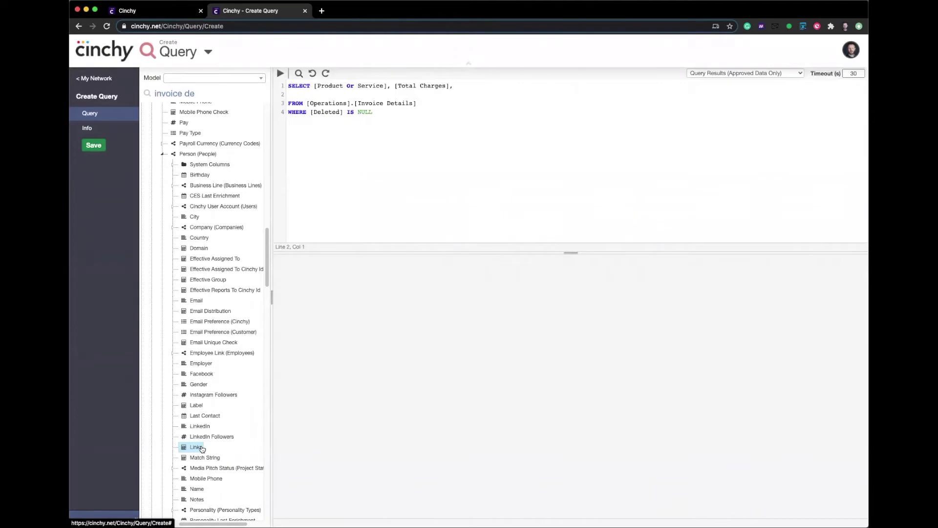
scroll(203, 448, "down", 3)
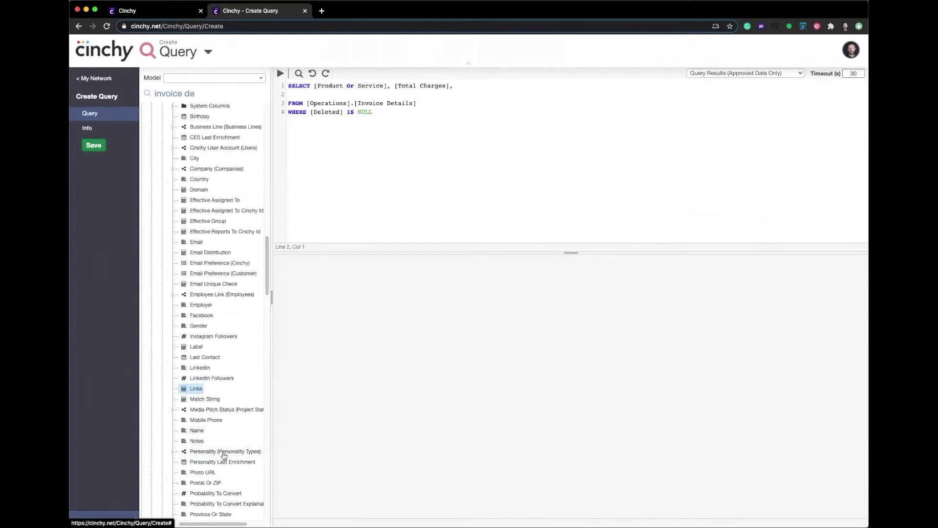
left_click_drag(212, 456, 305, 93)
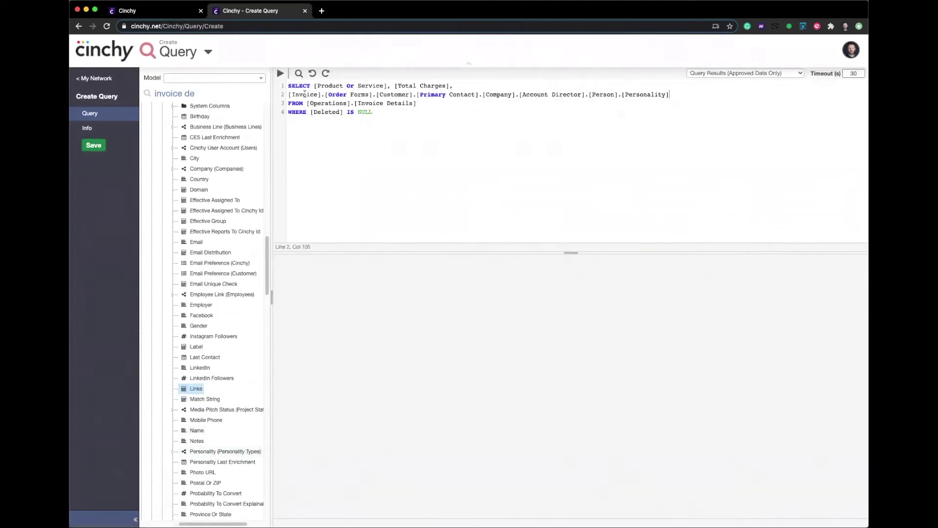
left_click(281, 74)
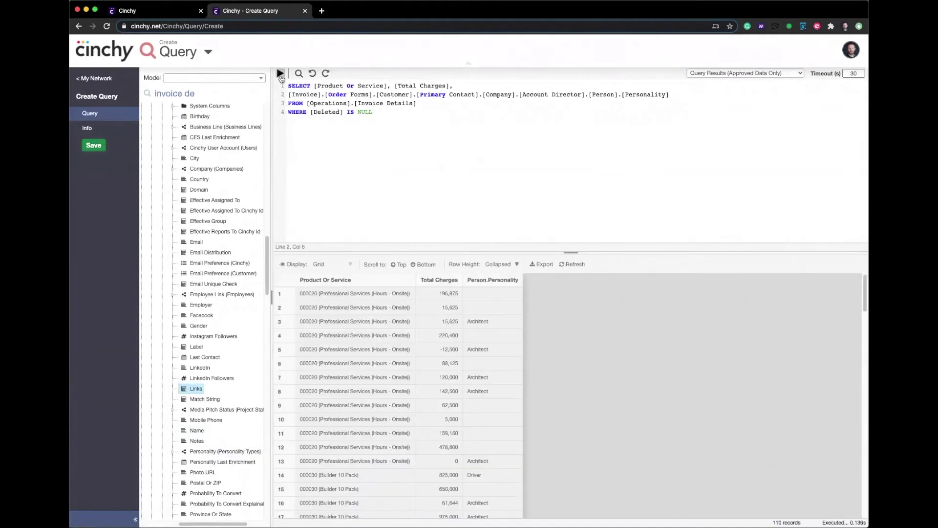
left_click(109, 129)
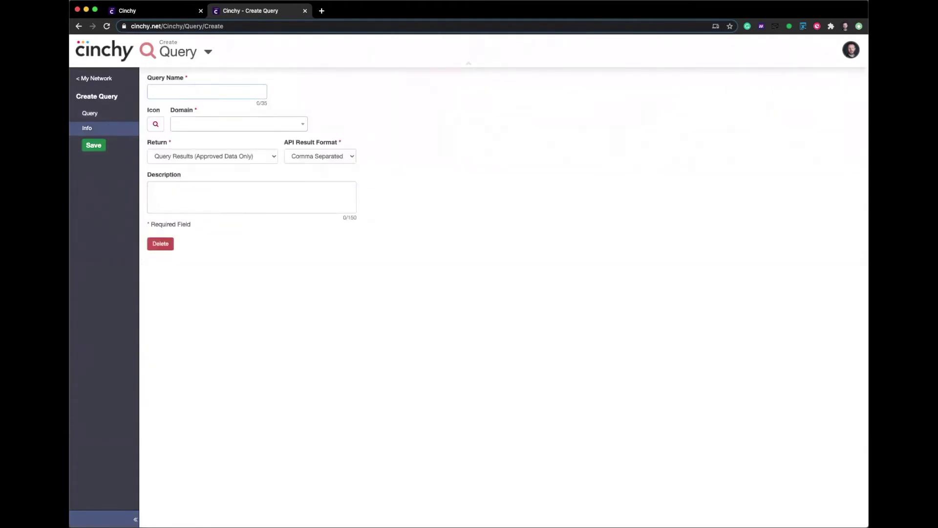
Name the query 'Sample Query Demo 3', place it in Sandbox, set JSON API format, and save.
type("Sample Query D")
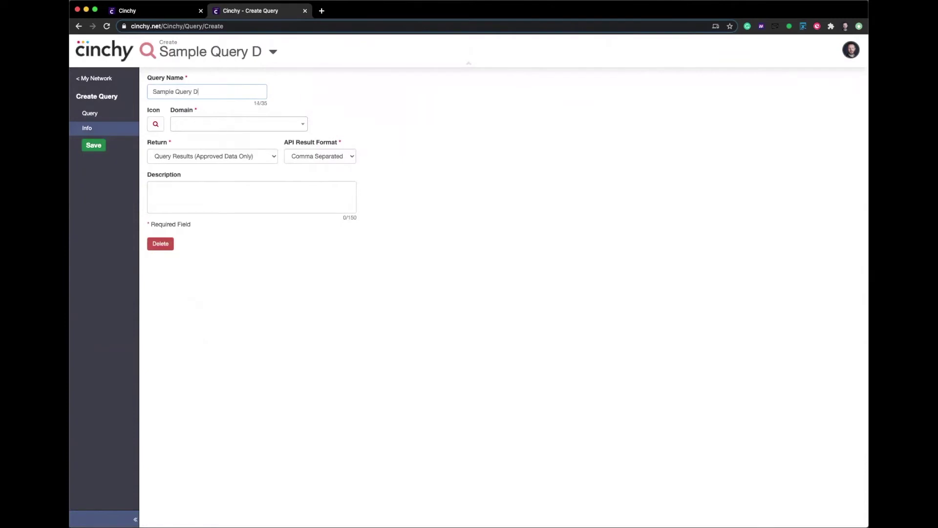
type("emo 3")
left_click(213, 123)
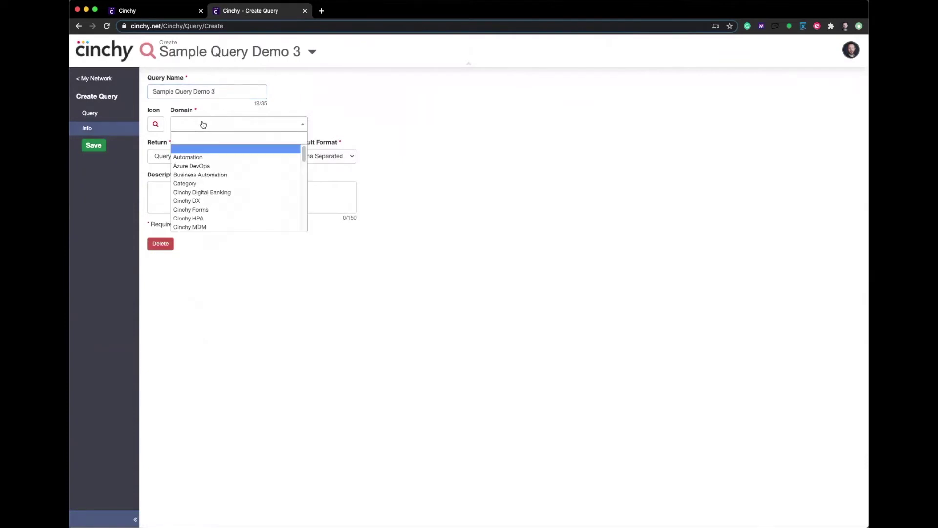
type("sand")
left_click(197, 154)
left_click(322, 157)
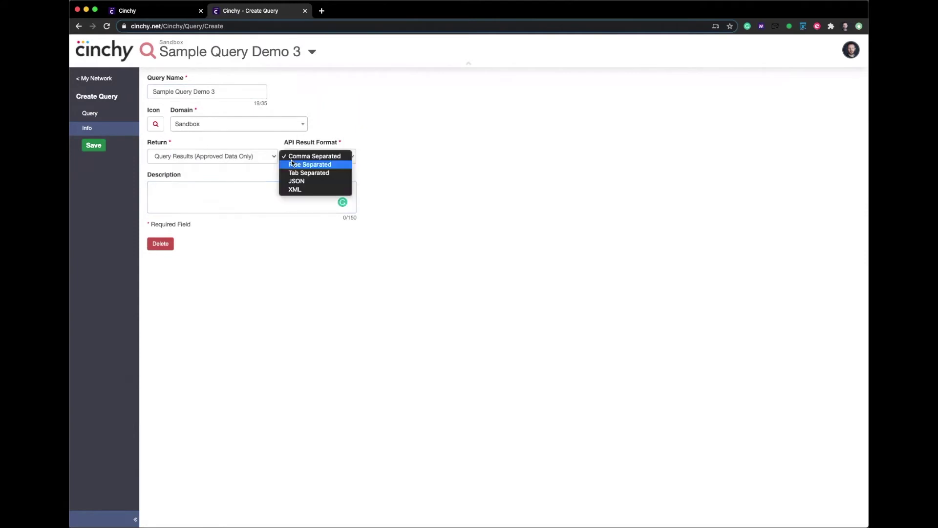
left_click(301, 180)
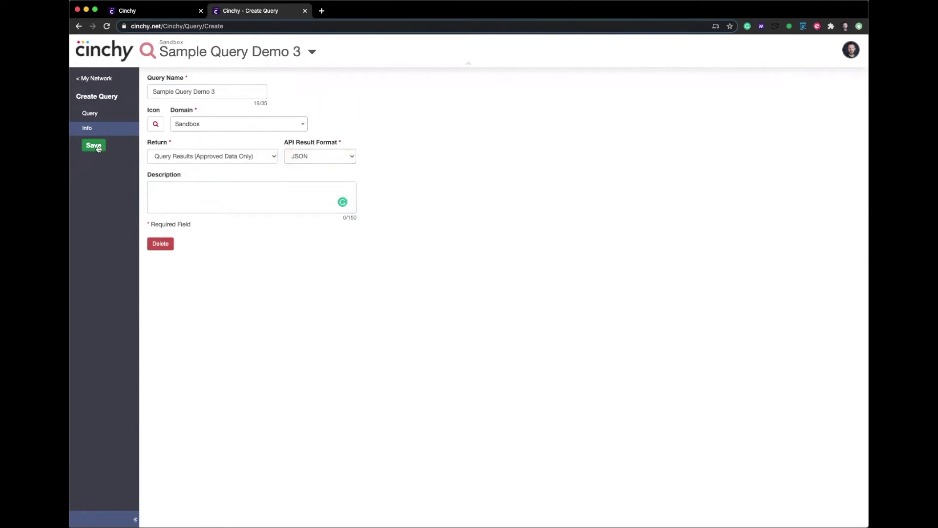
left_click(98, 147)
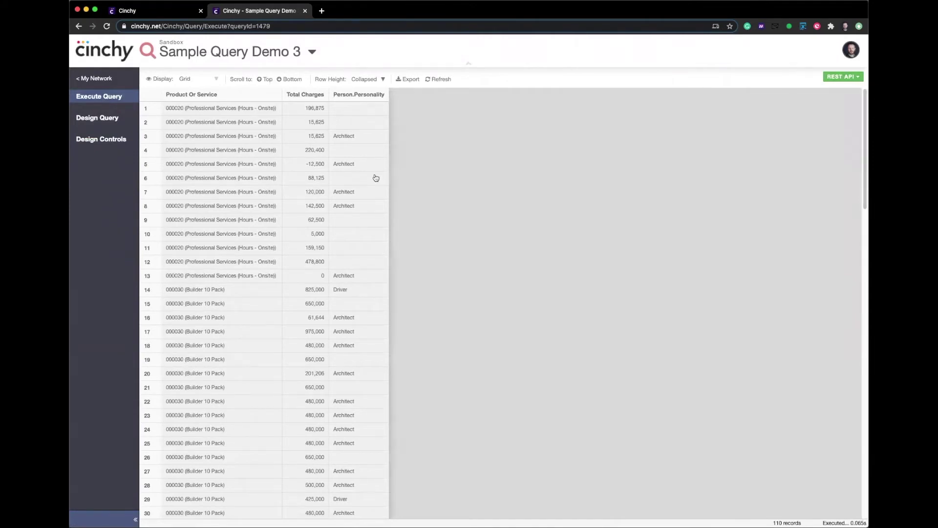
Pivot the results as Sum of Total Charges by Product Or Service, sorted largest first.
left_click(198, 83)
left_click(210, 106)
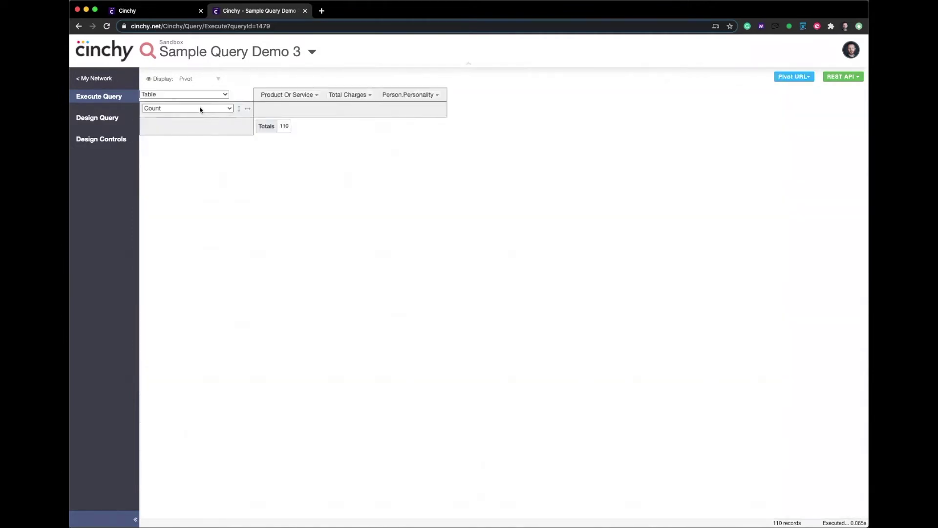
left_click(200, 109)
left_click(193, 133)
left_click(192, 119)
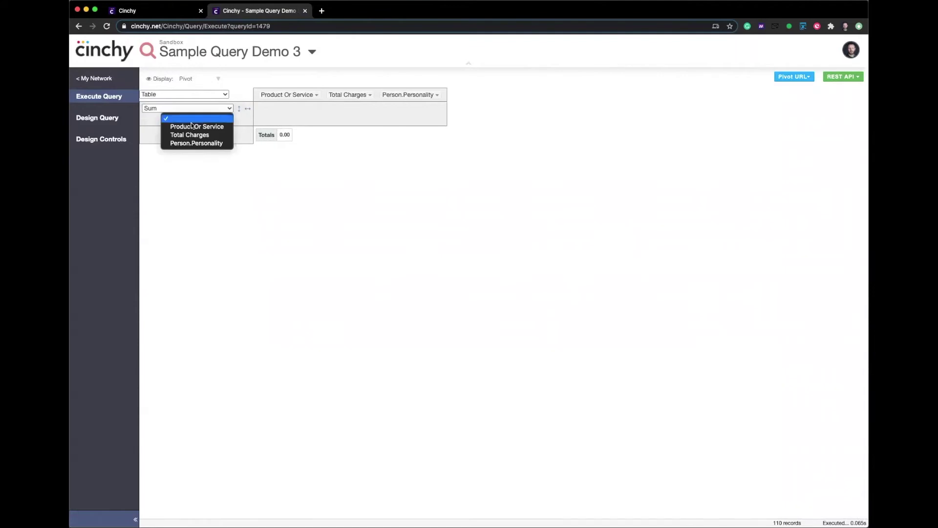
left_click(189, 134)
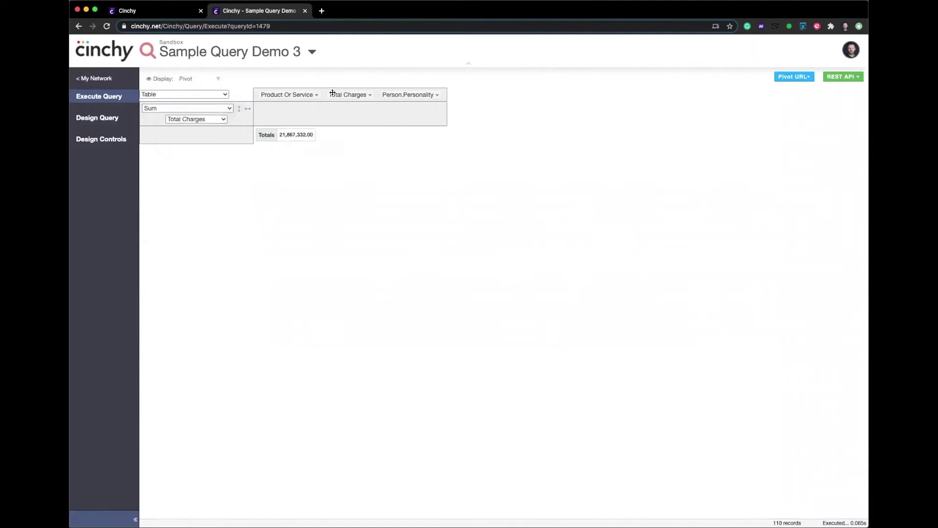
left_click_drag(297, 94, 186, 137)
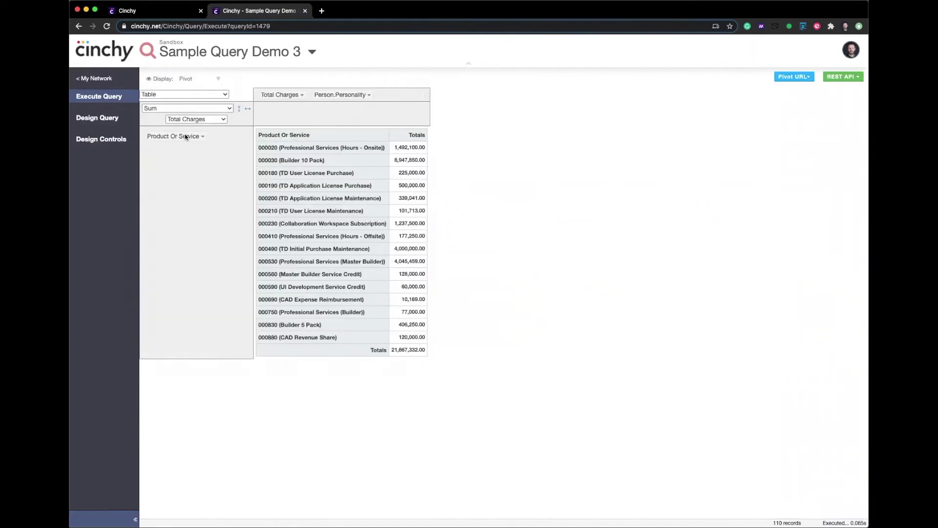
left_click(242, 108)
left_click(242, 108)
Render a Horizontal Stacked Bar Chart split by Person.Personality and clear all products in the filter.
left_click(203, 96)
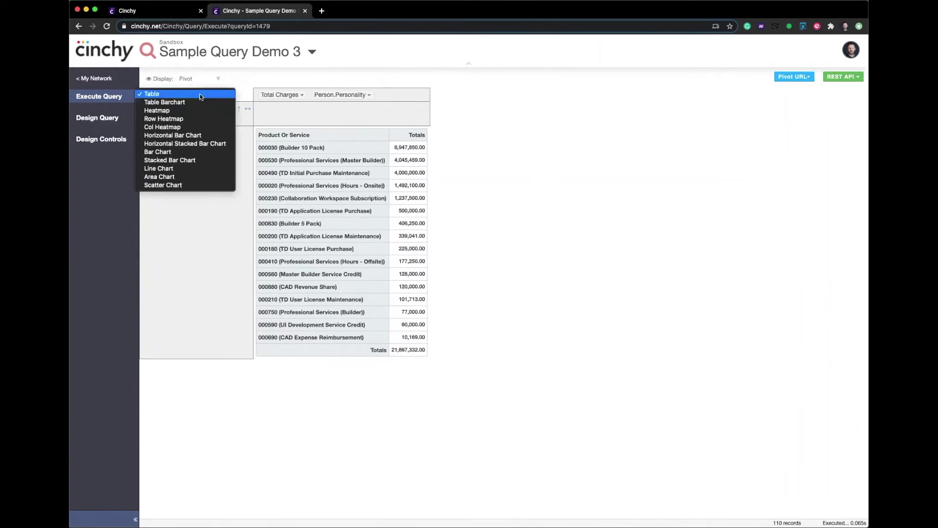
left_click(209, 144)
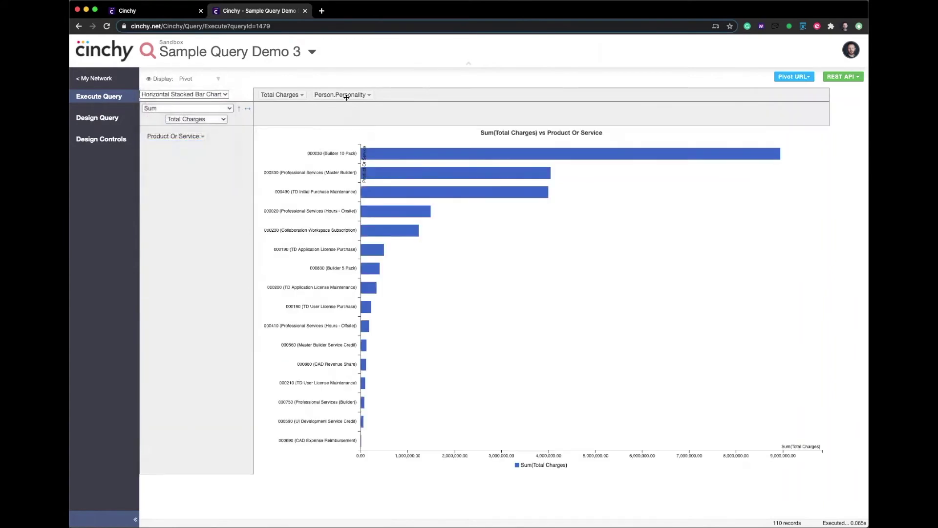
left_click_drag(345, 97, 324, 109)
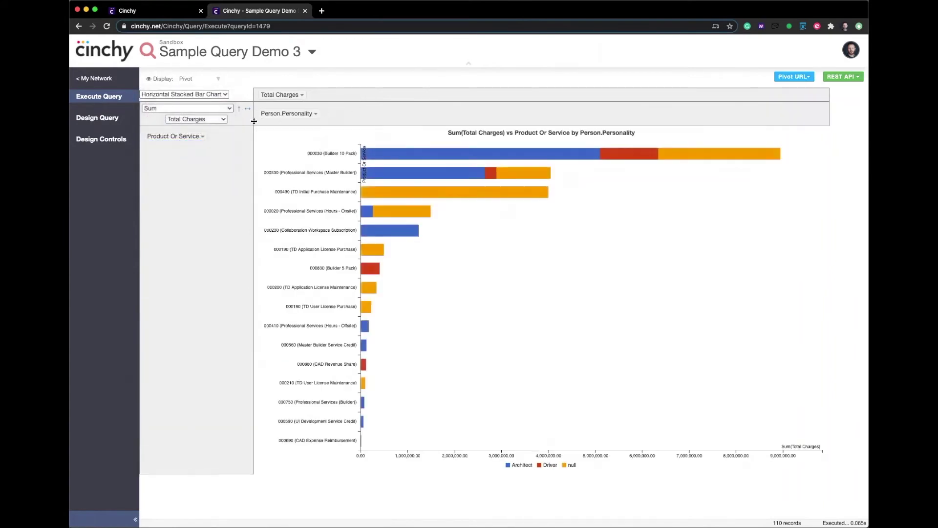
left_click(202, 138)
left_click(286, 176)
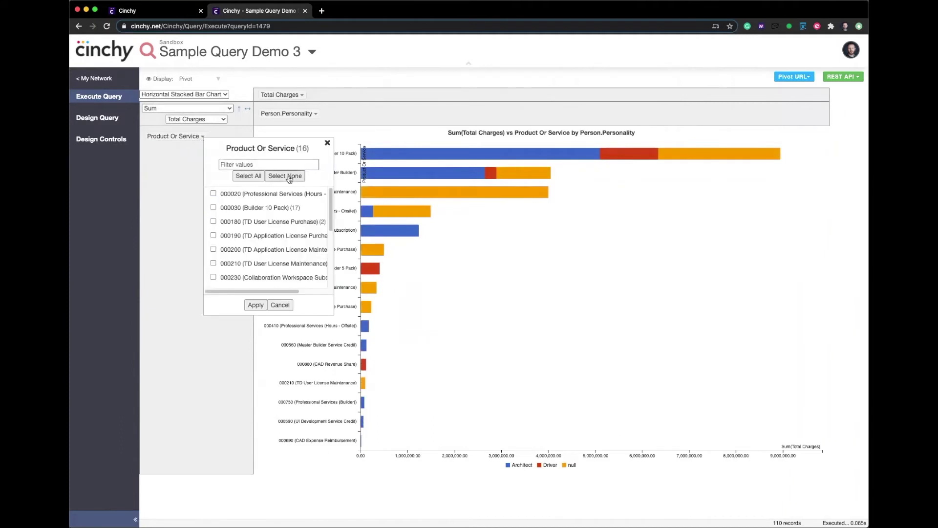
Filter the chart to 000030 (Builder 10 Pack) and open the JSON REST API output in a new tab.
left_click(213, 207)
left_click(255, 305)
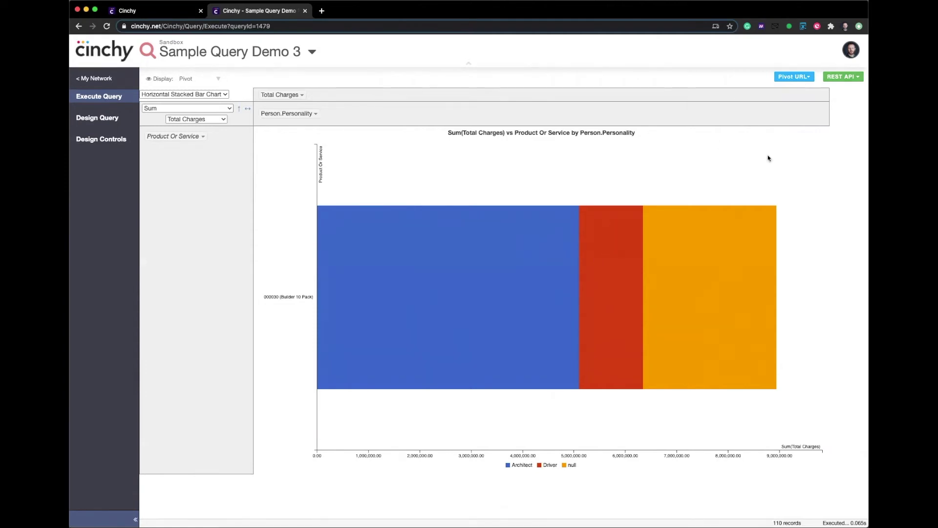
left_click(845, 78)
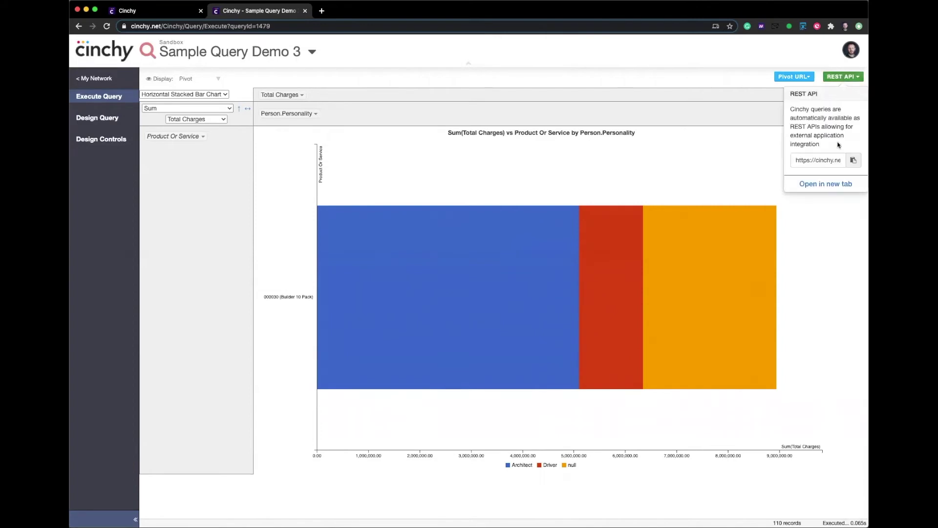
left_click(826, 187)
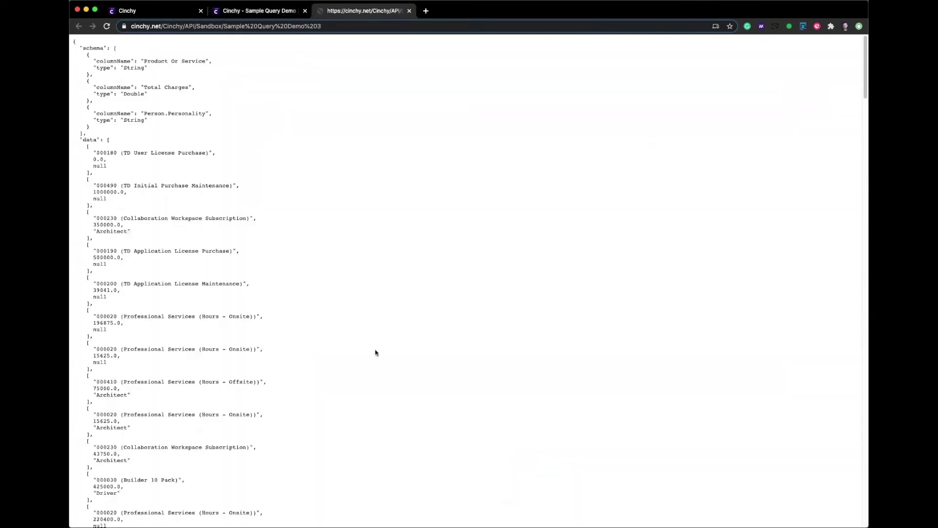